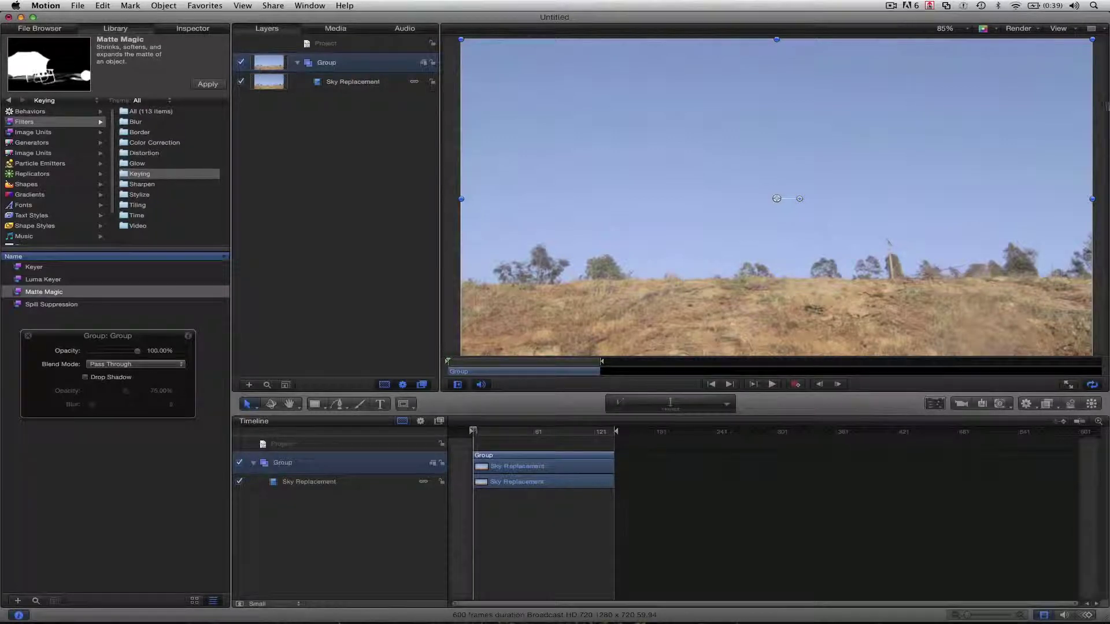
Apply the Keyer filter from the Keying category to the Sky Replacement clip to remove its sky.
drag(457, 361, 538, 361)
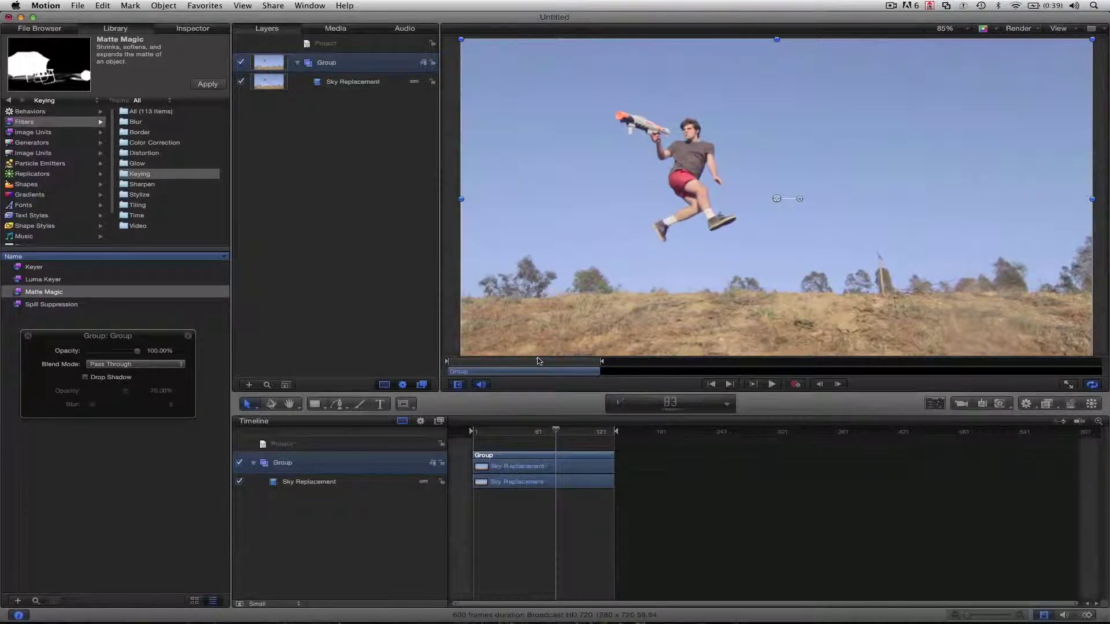
mouse_move(538, 361)
mouse_down()
mouse_move(489, 362)
mouse_move(529, 367)
mouse_up()
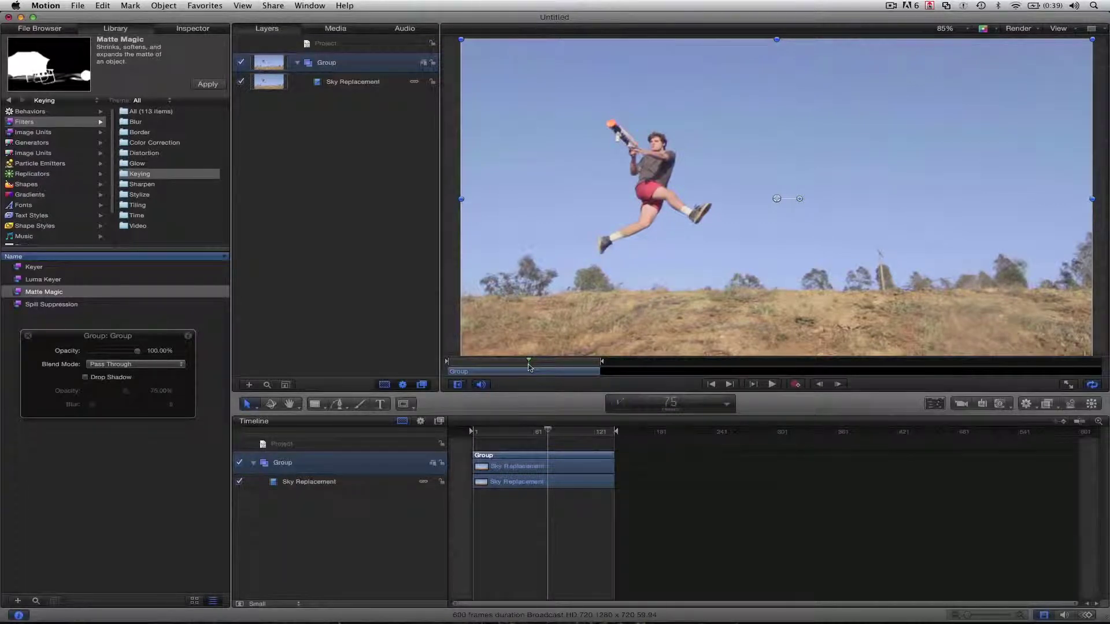
drag(529, 366, 578, 377)
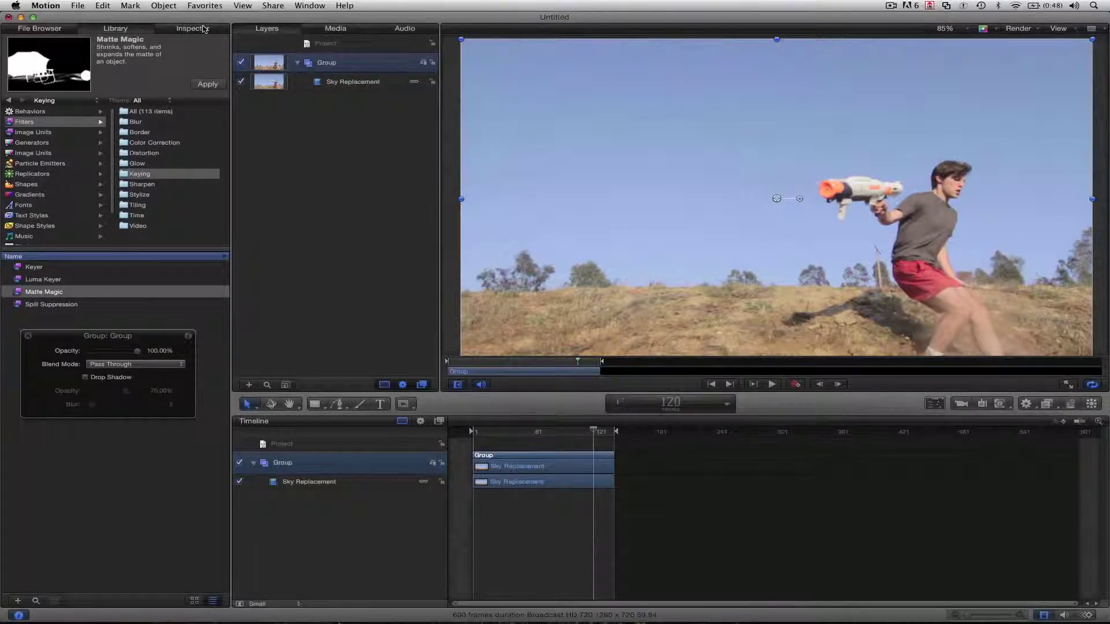
click(36, 270)
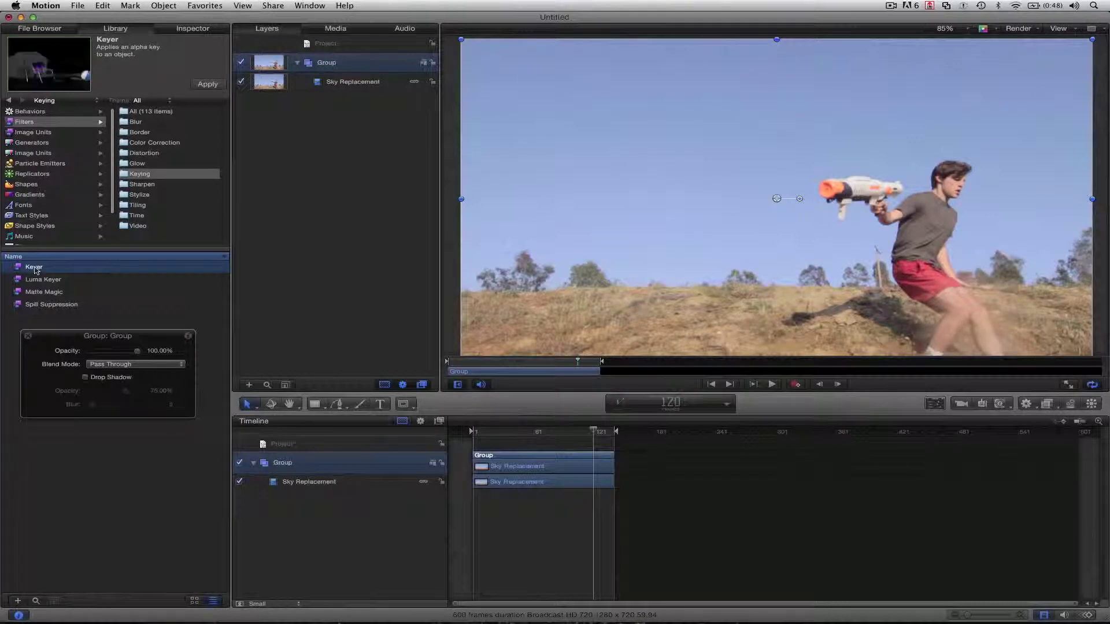
drag(36, 270, 367, 85)
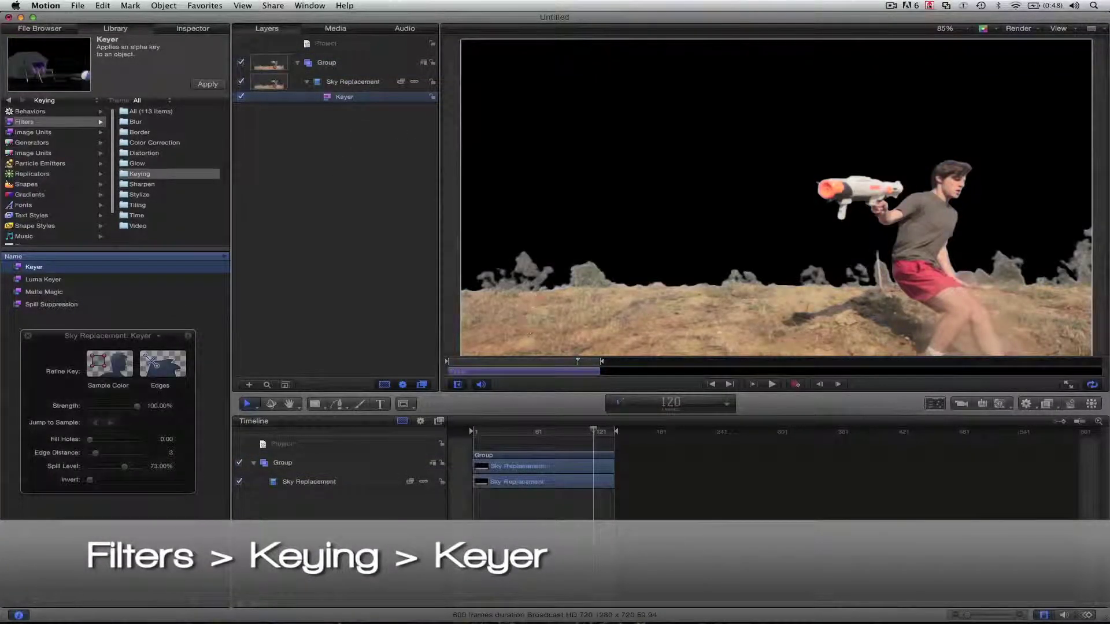
Add the blue sky image in its own group beneath the footage and start it at the first frame.
drag(487, 370, 511, 372)
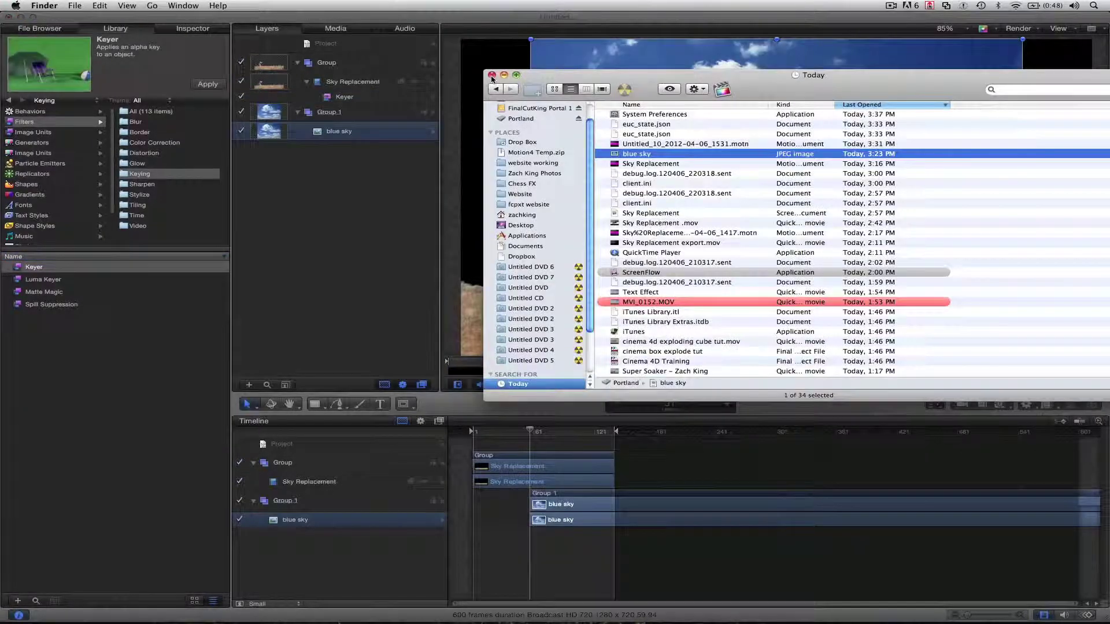
click(492, 75)
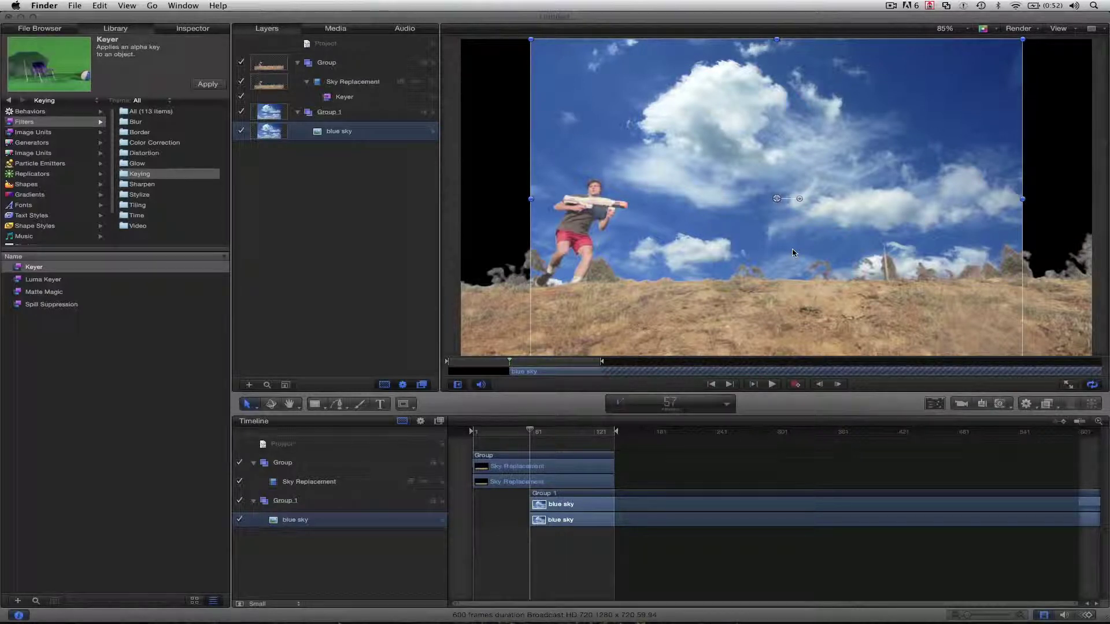
click(735, 136)
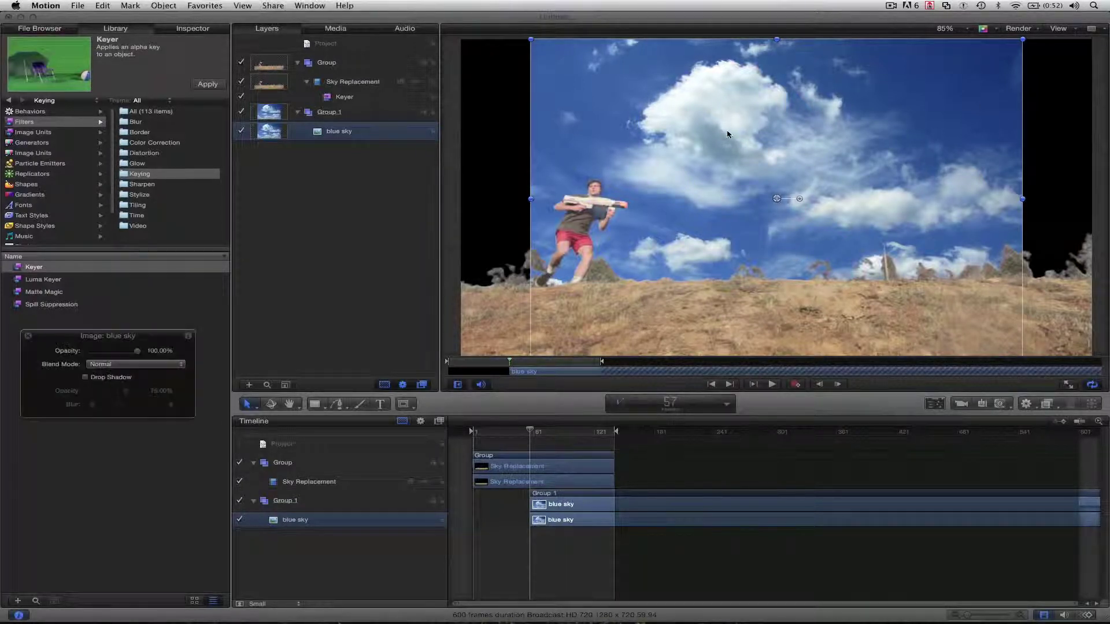
drag(708, 155, 665, 160)
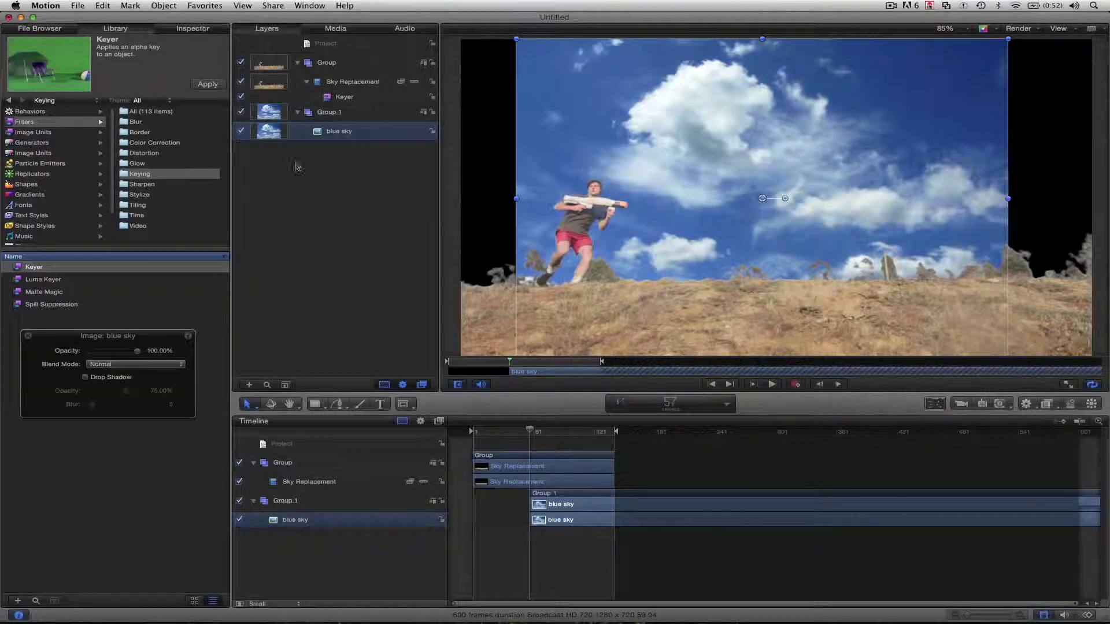
key(Home)
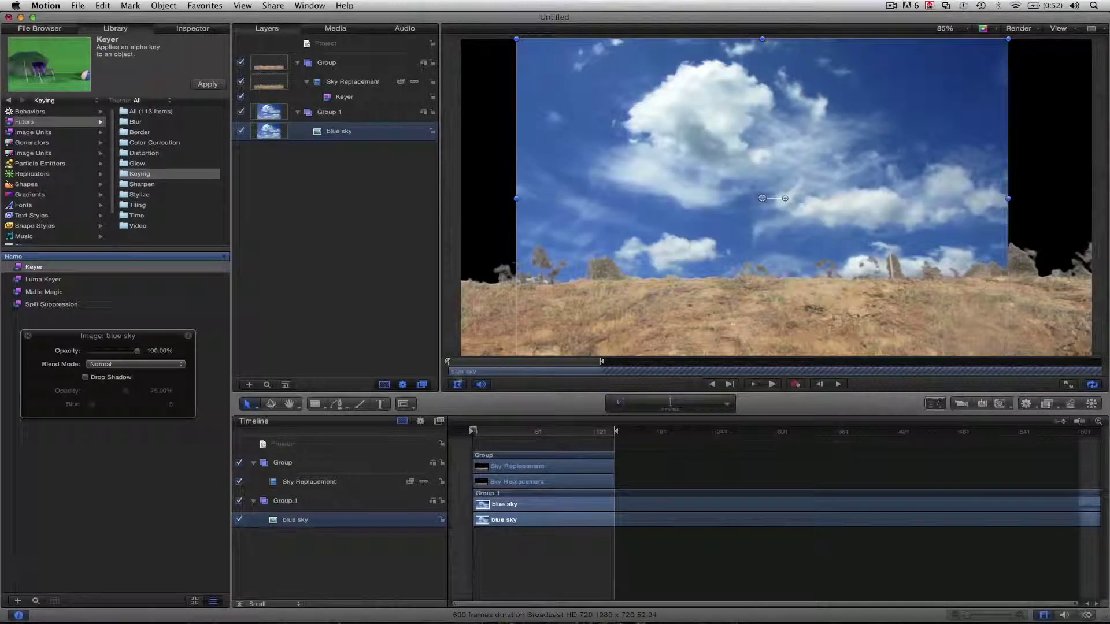
Enlarge and reposition the blue sky image so it fills the whole frame behind the footage, and shift its clip slightly earlier.
drag(511, 370, 520, 363)
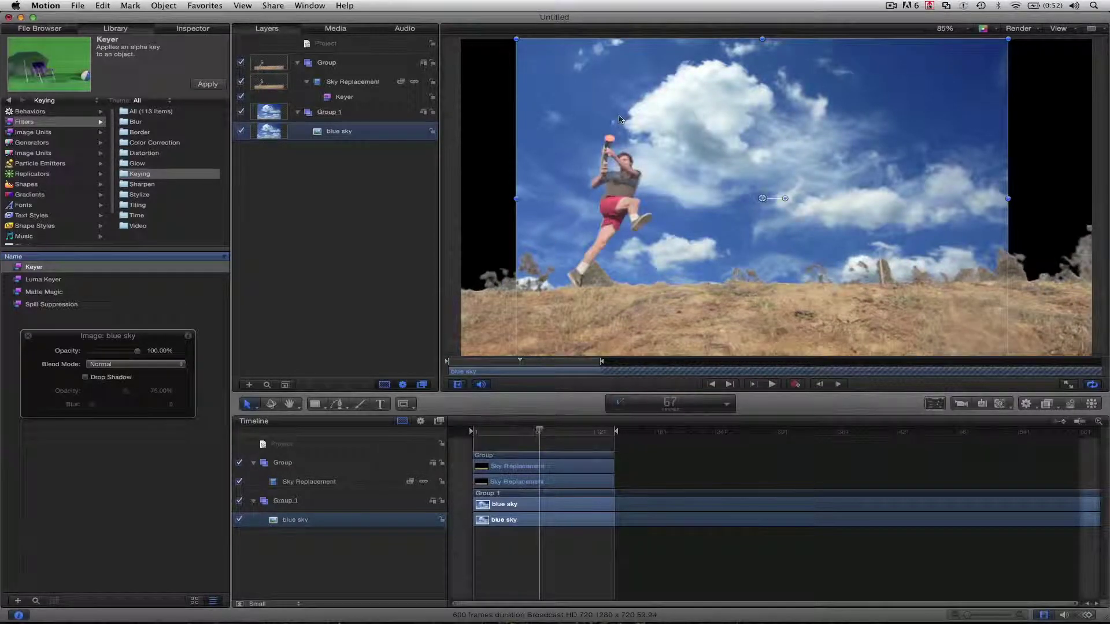
drag(664, 162, 731, 110)
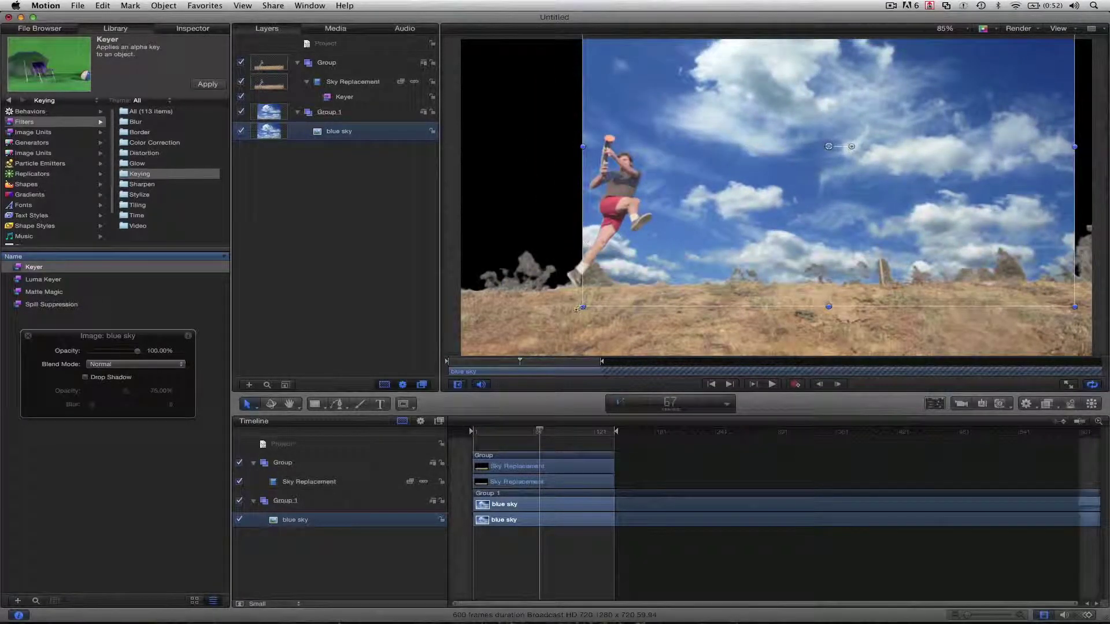
drag(581, 308, 423, 380)
drag(543, 157, 581, 119)
key(shift+z)
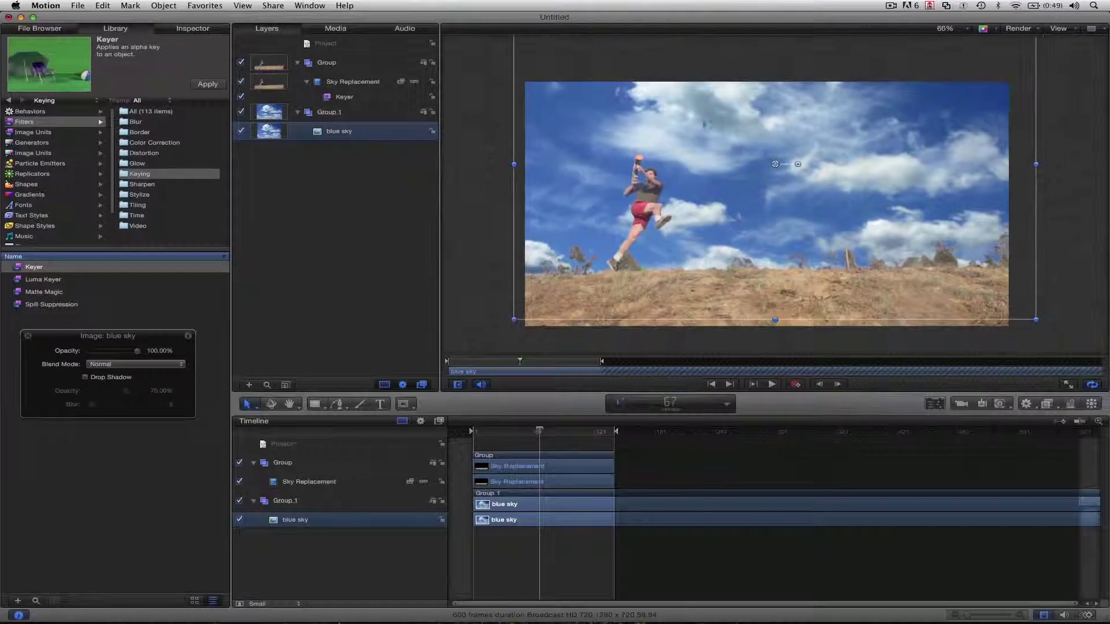
drag(647, 78, 642, 96)
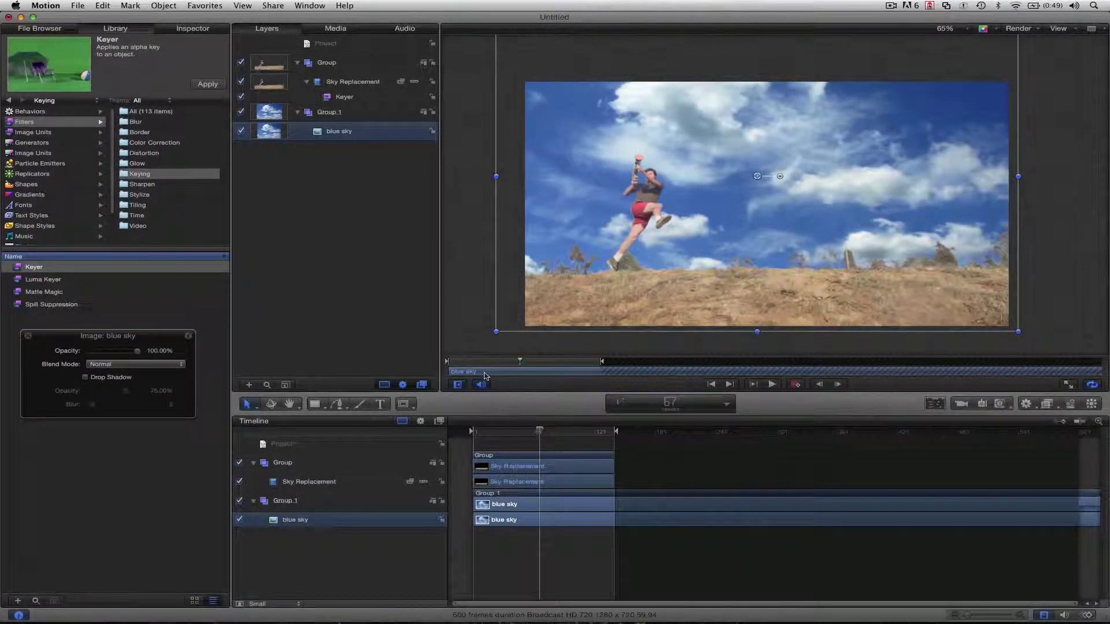
drag(485, 373, 470, 373)
mouse_move(543, 311)
mouse_down()
mouse_move(534, 315)
mouse_move(551, 320)
mouse_up()
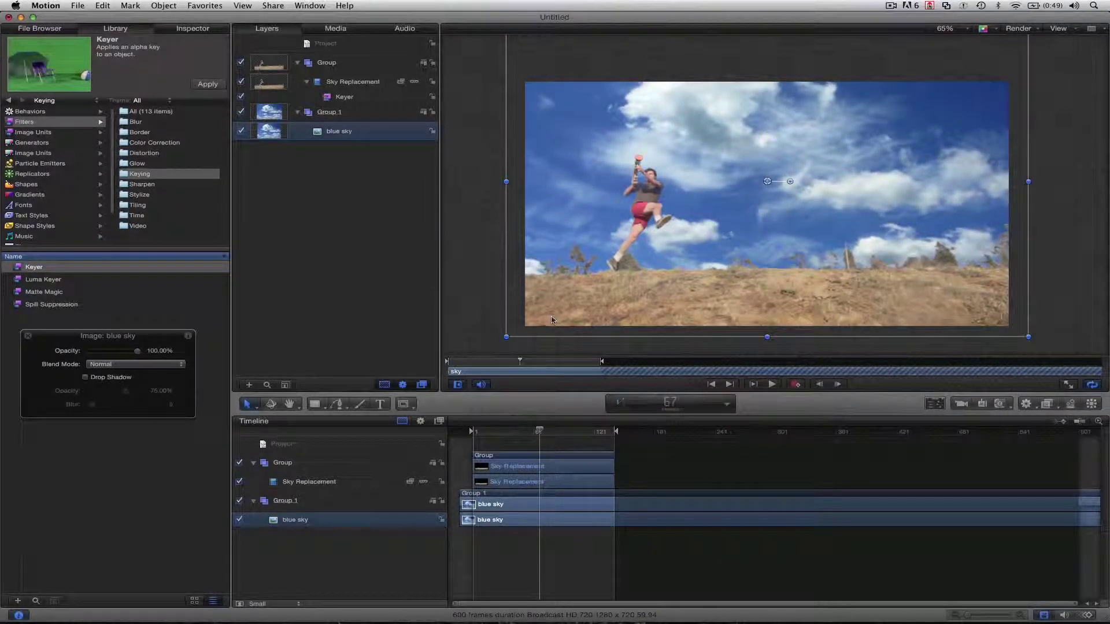
key(shift+z)
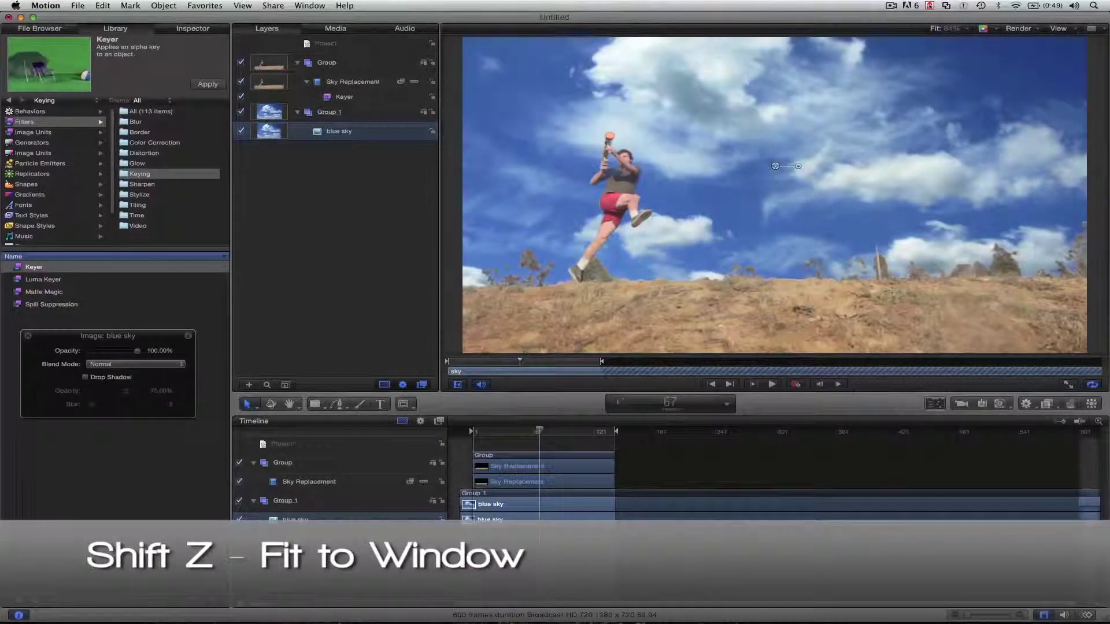
Add the Analyze Motion tracking behavior to the Sky Replacement clip.
click(373, 82)
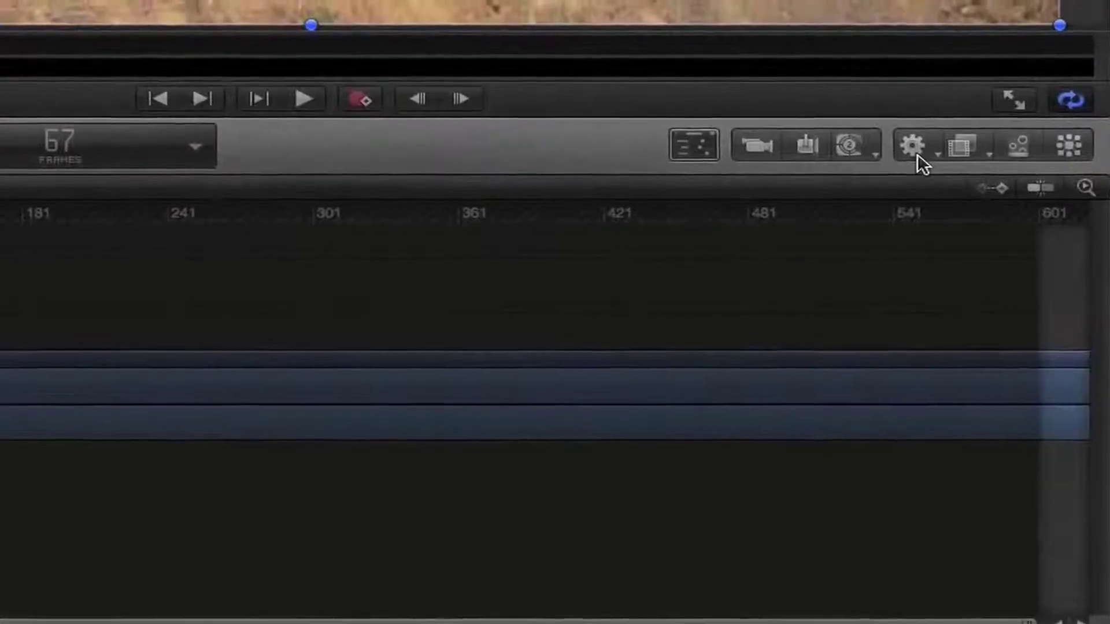
click(1027, 404)
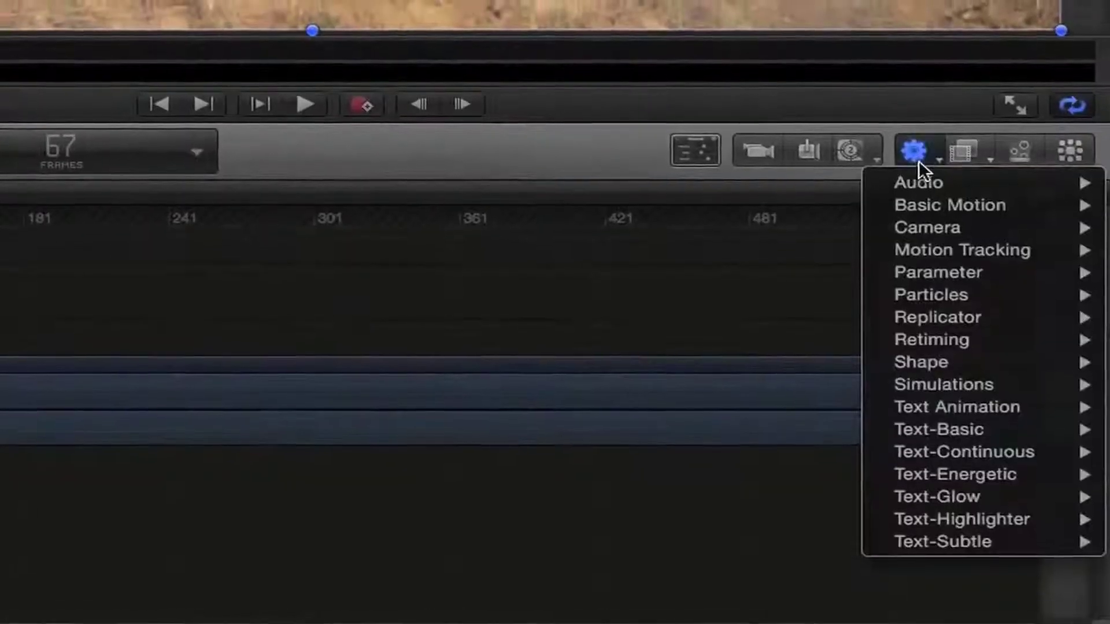
mouse_move(1030, 441)
mouse_move(921, 251)
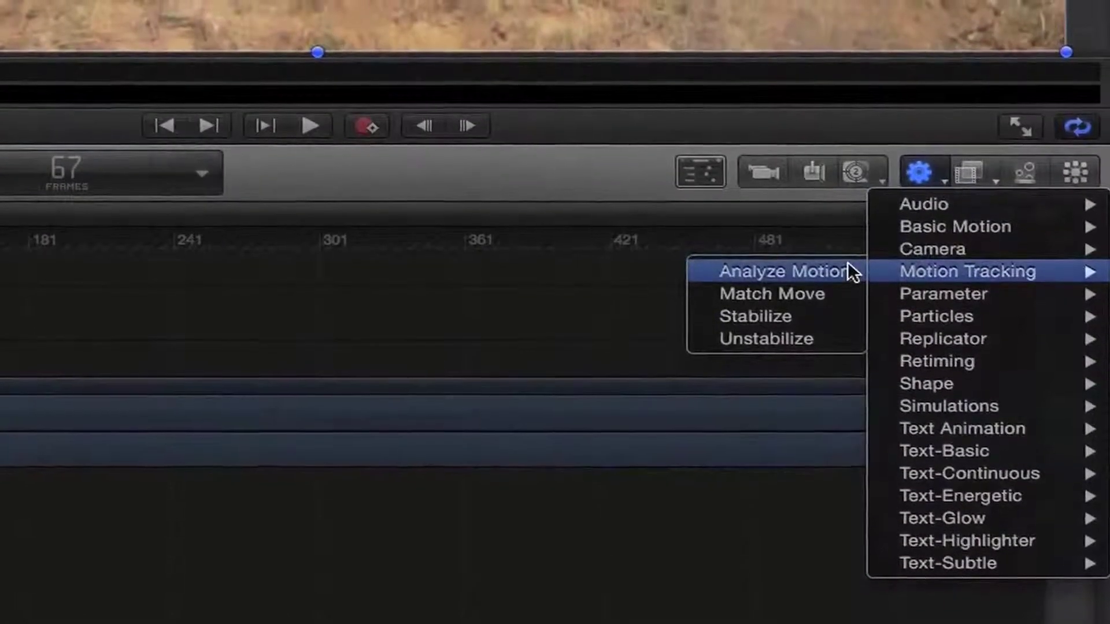
click(848, 263)
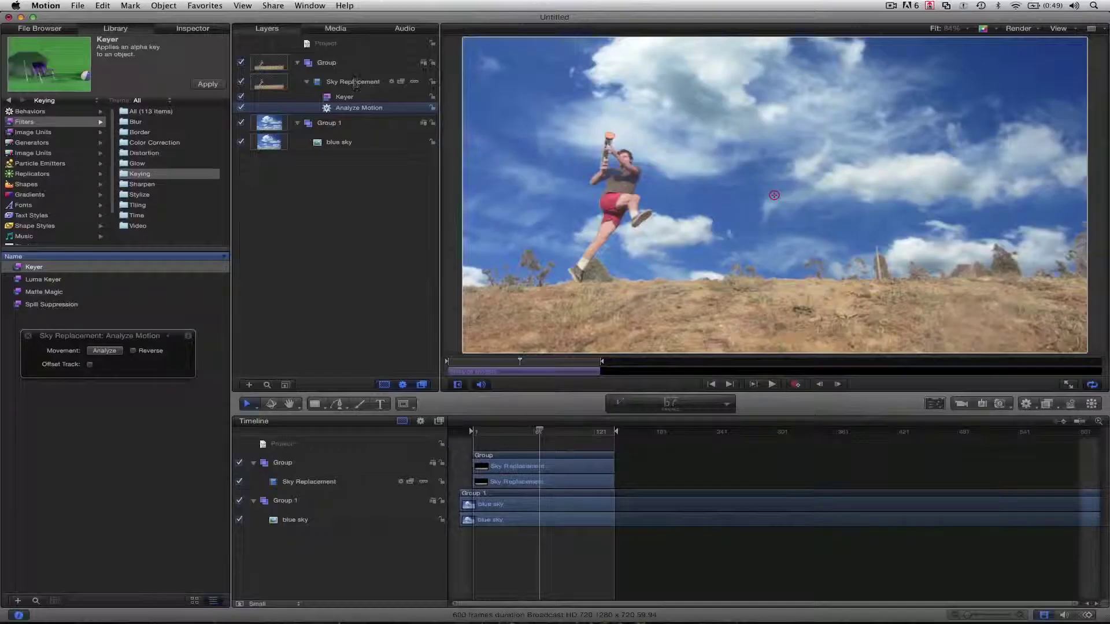
Place the tracker on the small tree near the middle of the horizon at the first frame, and analyze the motion.
drag(776, 197, 748, 269)
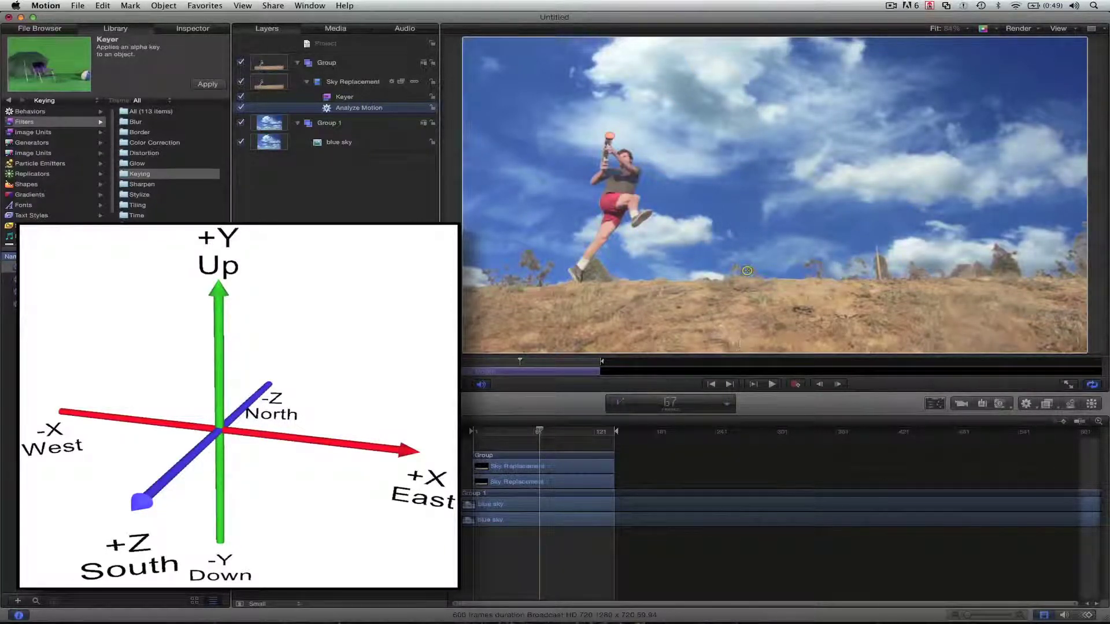
click(747, 272)
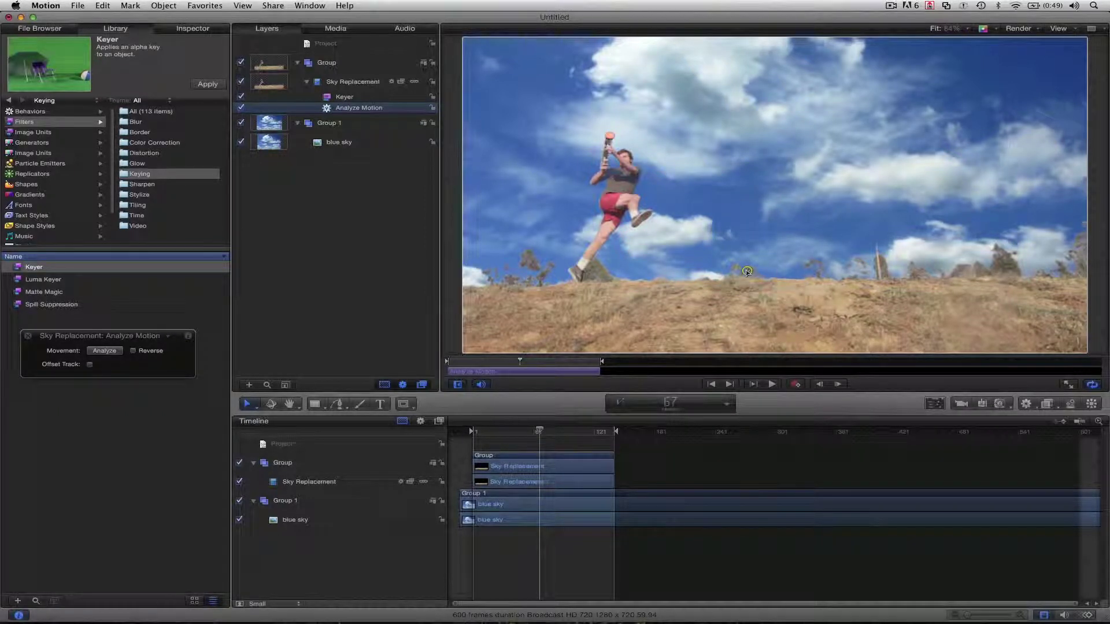
drag(746, 270, 748, 271)
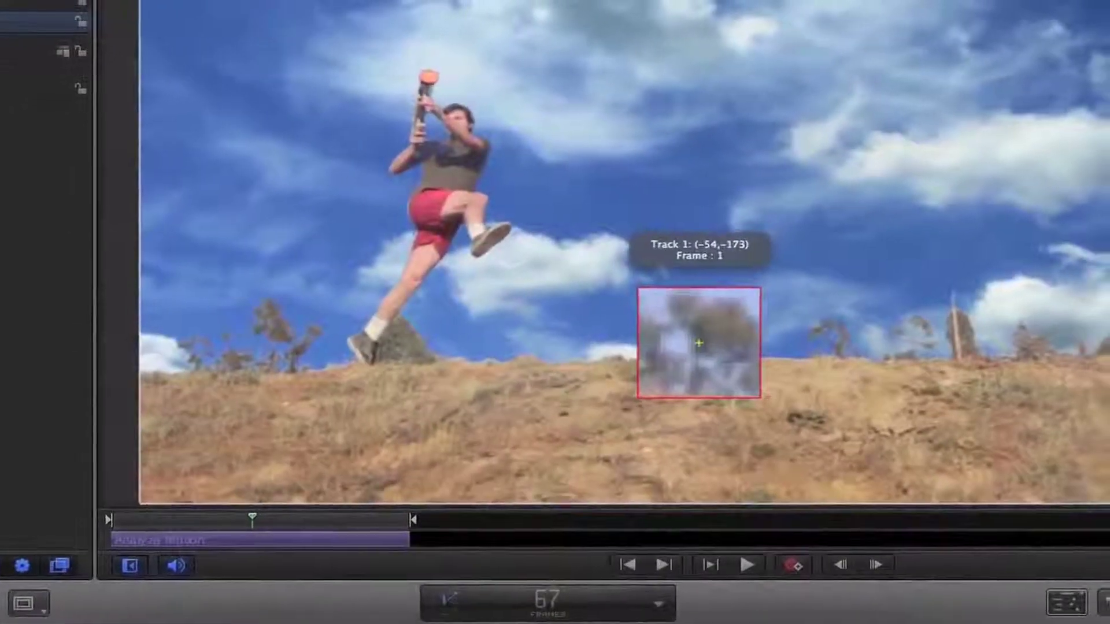
drag(699, 343, 699, 343)
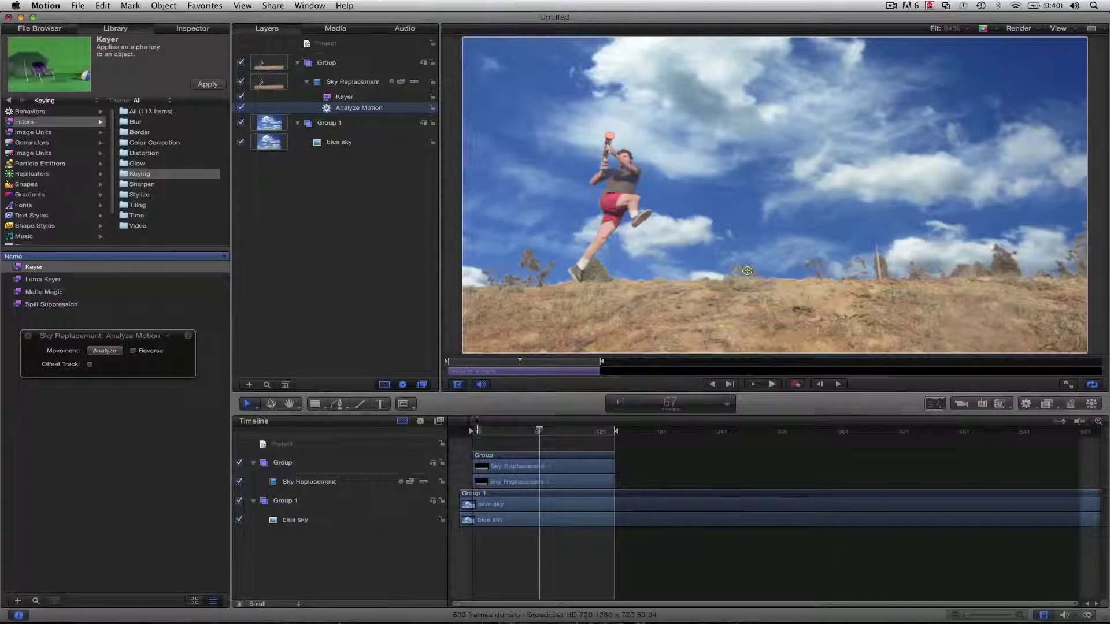
click(474, 430)
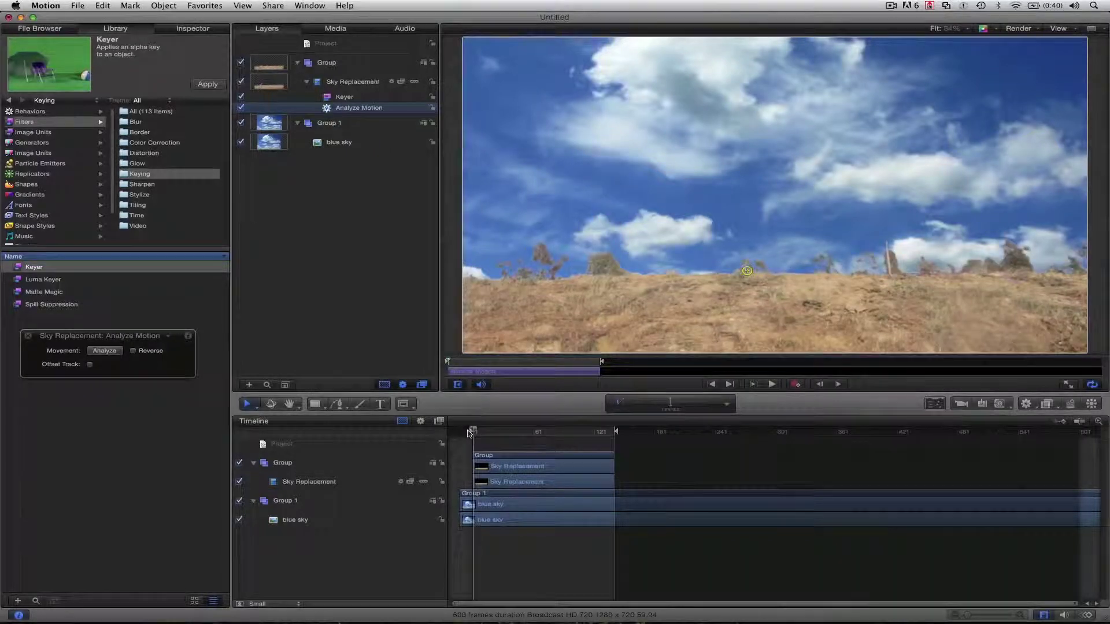
drag(747, 270, 757, 266)
click(102, 351)
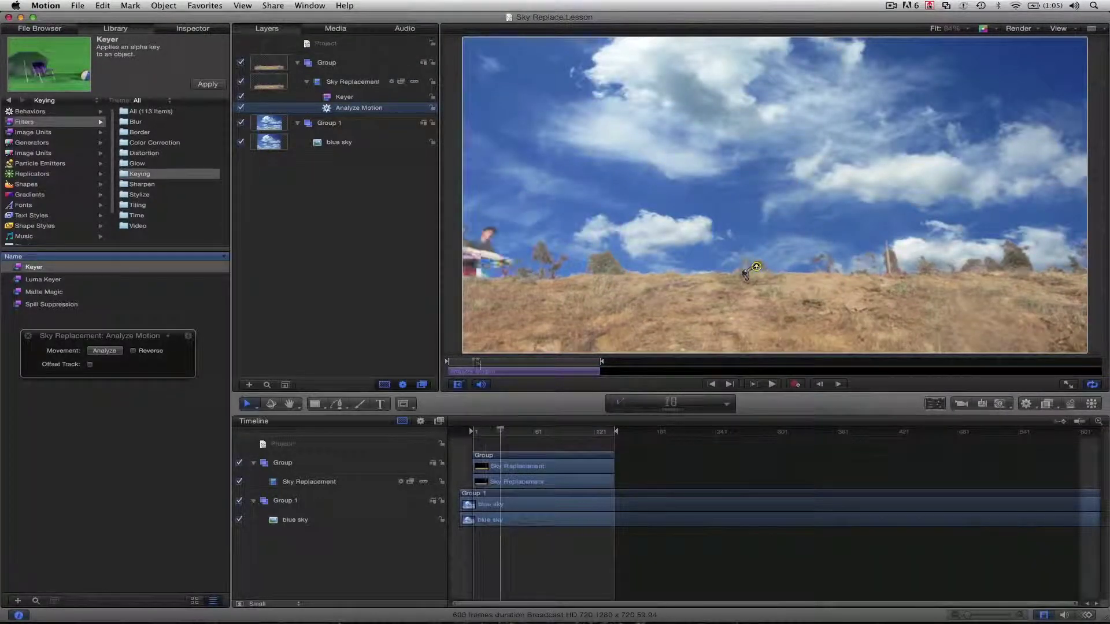
Add a Match Move behavior to the blue sky image with Analyze Motion as its source, and preview the movement.
drag(479, 364, 448, 365)
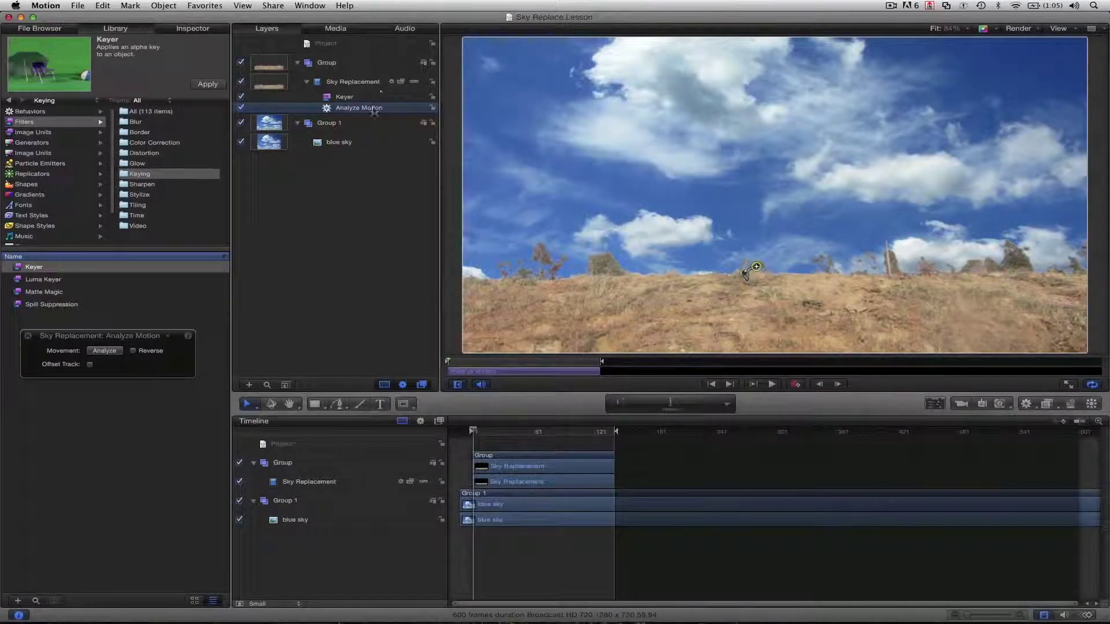
click(357, 141)
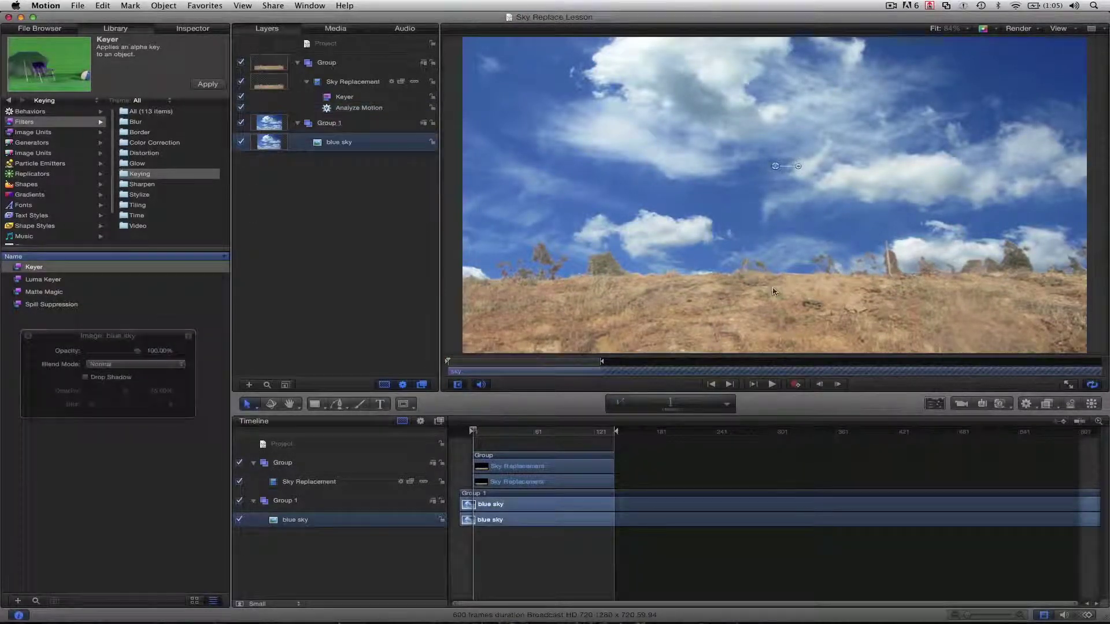
click(1032, 408)
mouse_move(1033, 446)
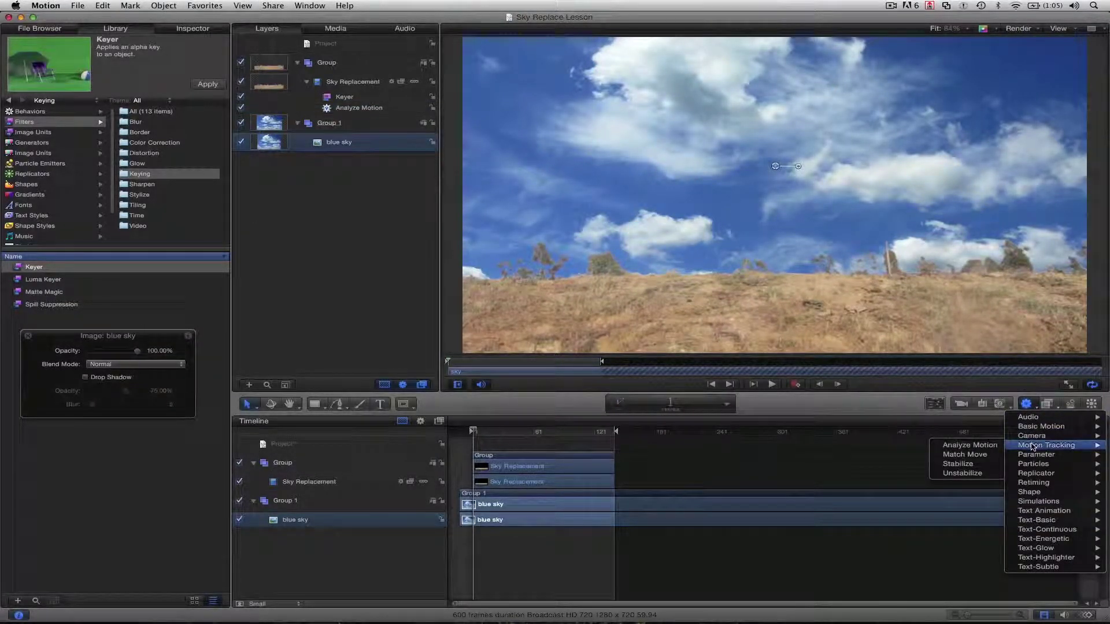
click(981, 457)
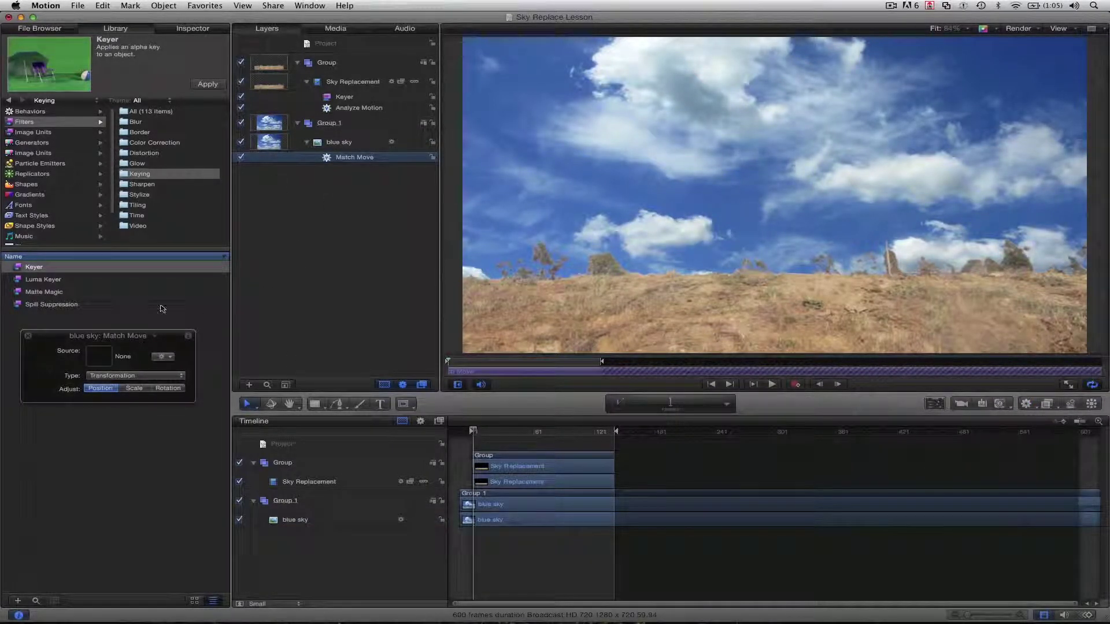
drag(78, 344, 104, 355)
drag(528, 362, 495, 378)
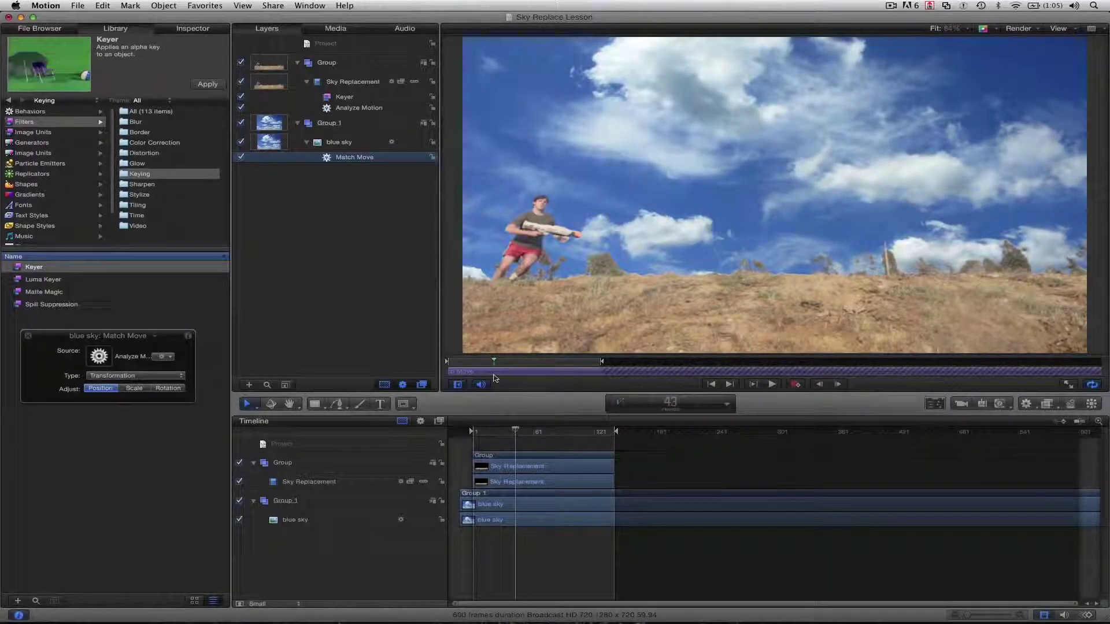
Lower the Keyer filter's Strength on the Sky Replacement clip to 87.50% and preview the key.
click(351, 100)
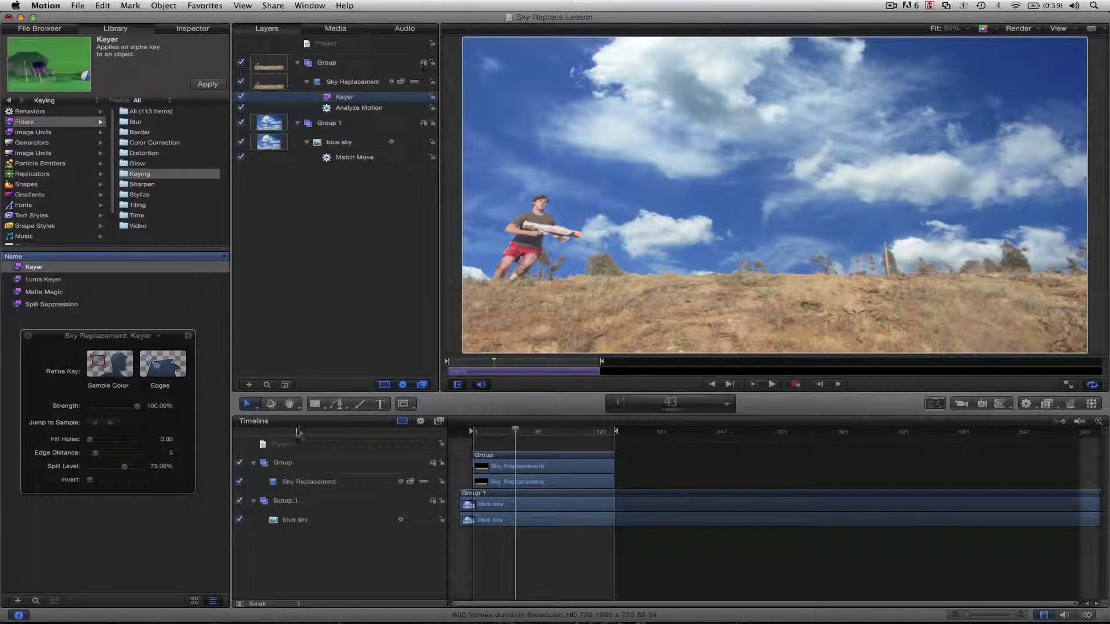
drag(123, 415, 100, 410)
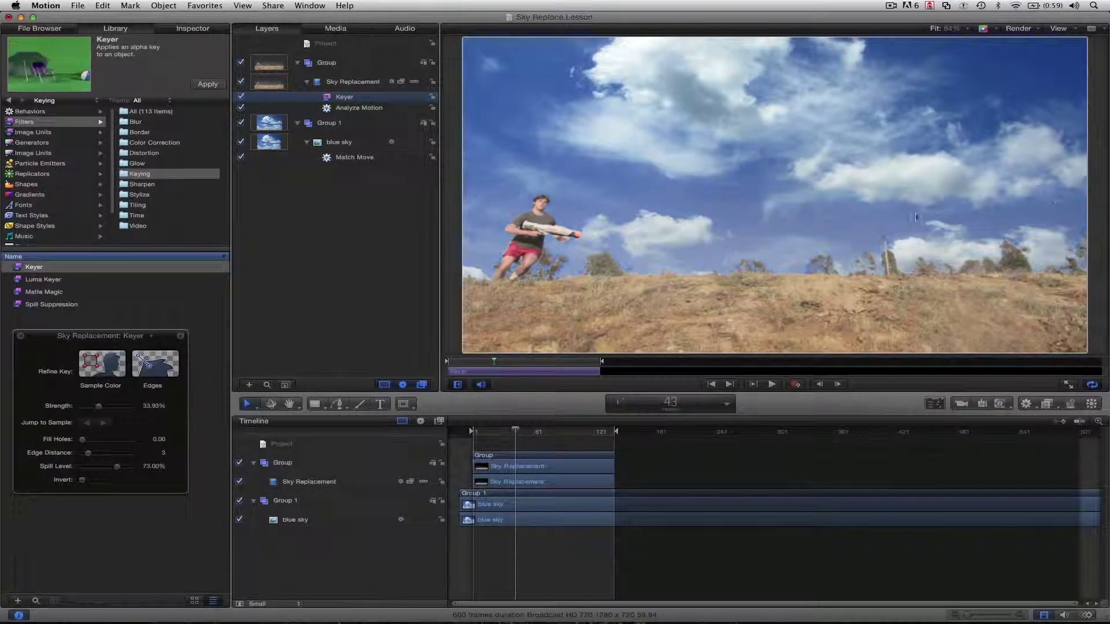
scroll(566, 258, up, 3)
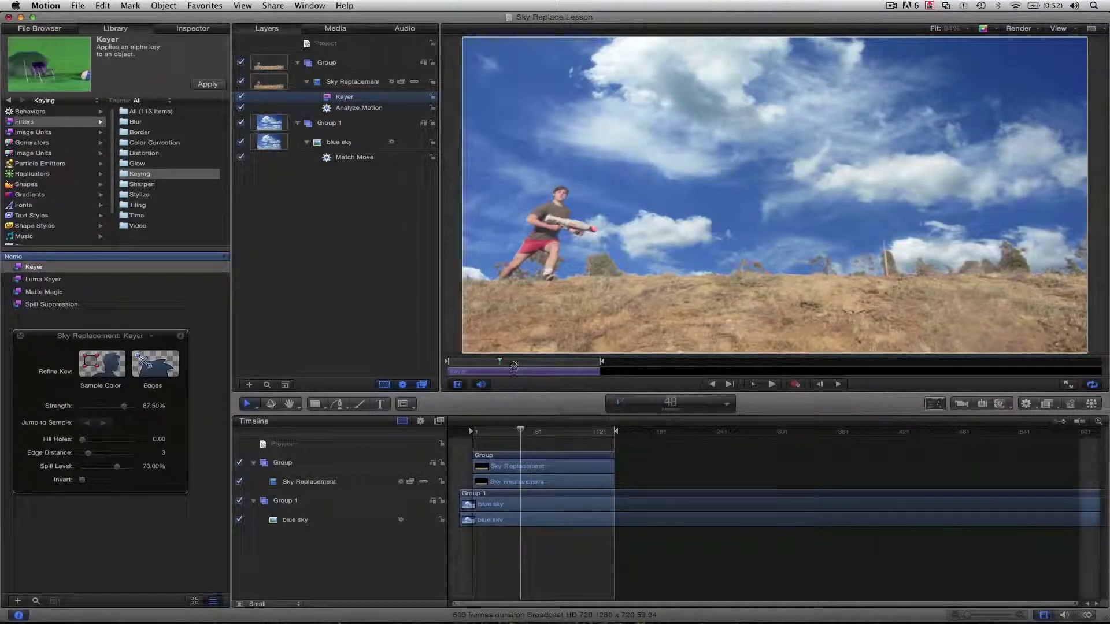
mouse_move(513, 363)
mouse_down()
mouse_move(581, 365)
mouse_move(506, 375)
mouse_up()
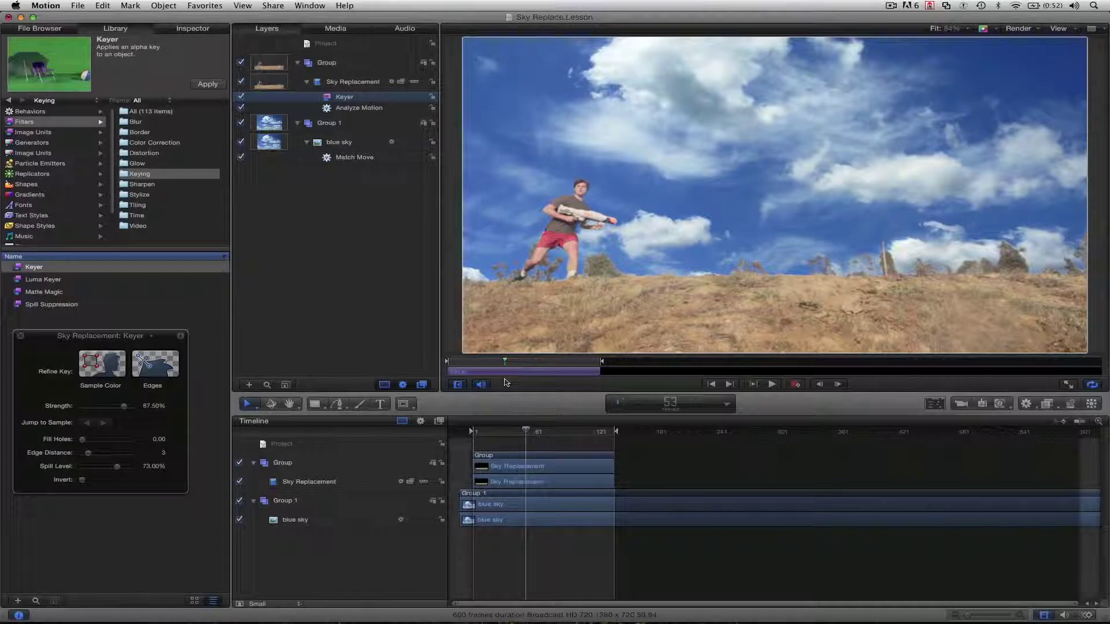
Add the Hue/Saturation color correction filter to the blue sky image and set its Saturation to -0.12.
click(198, 30)
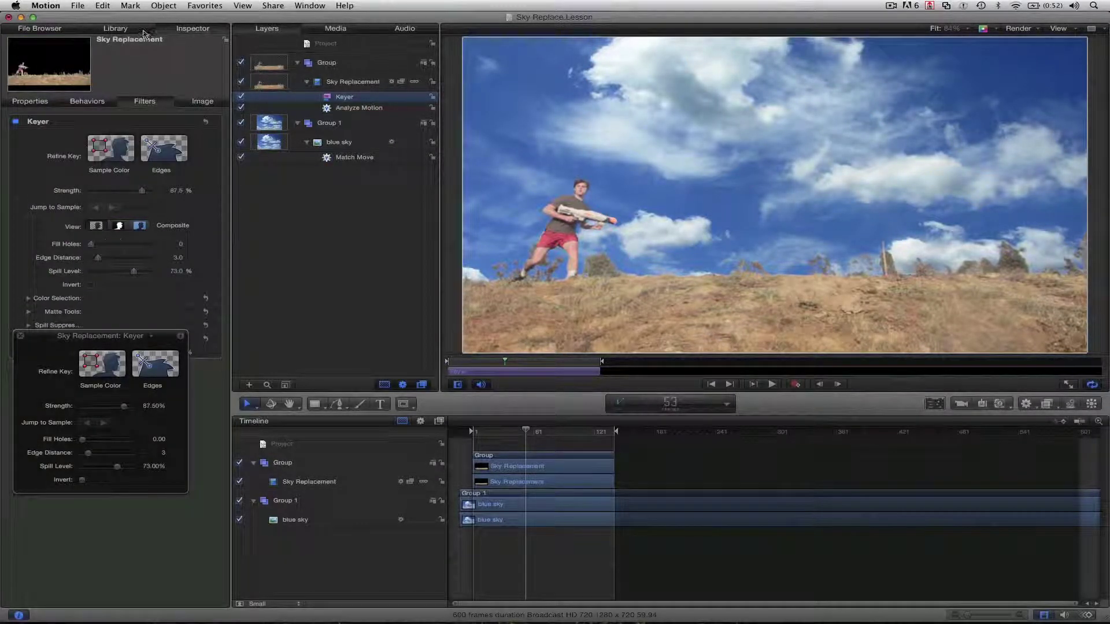
click(115, 28)
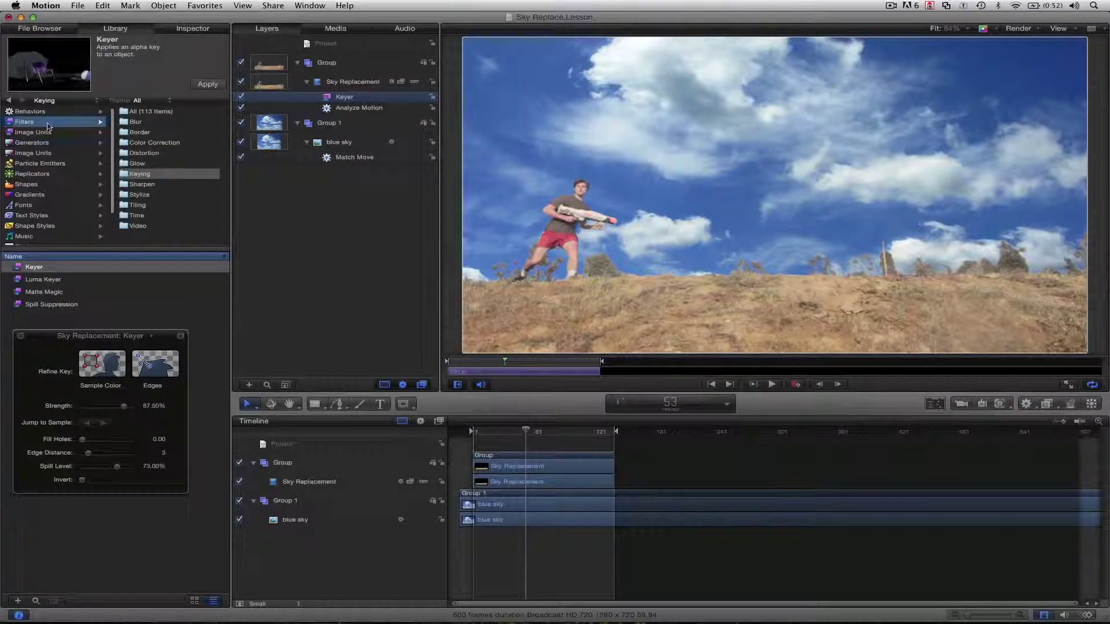
click(139, 174)
click(159, 145)
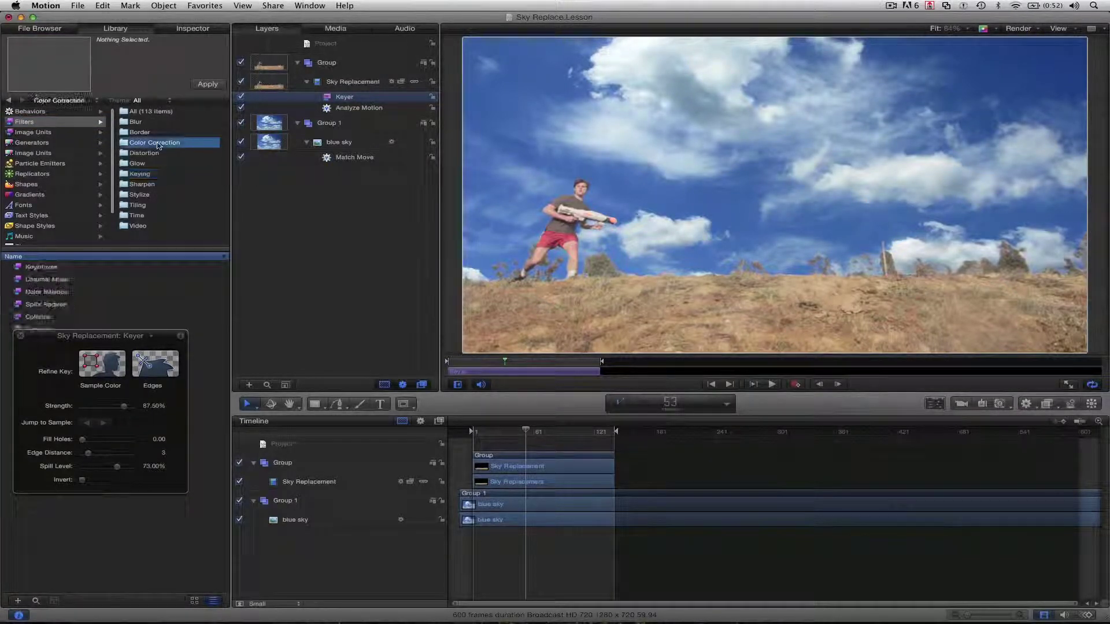
drag(78, 334, 226, 240)
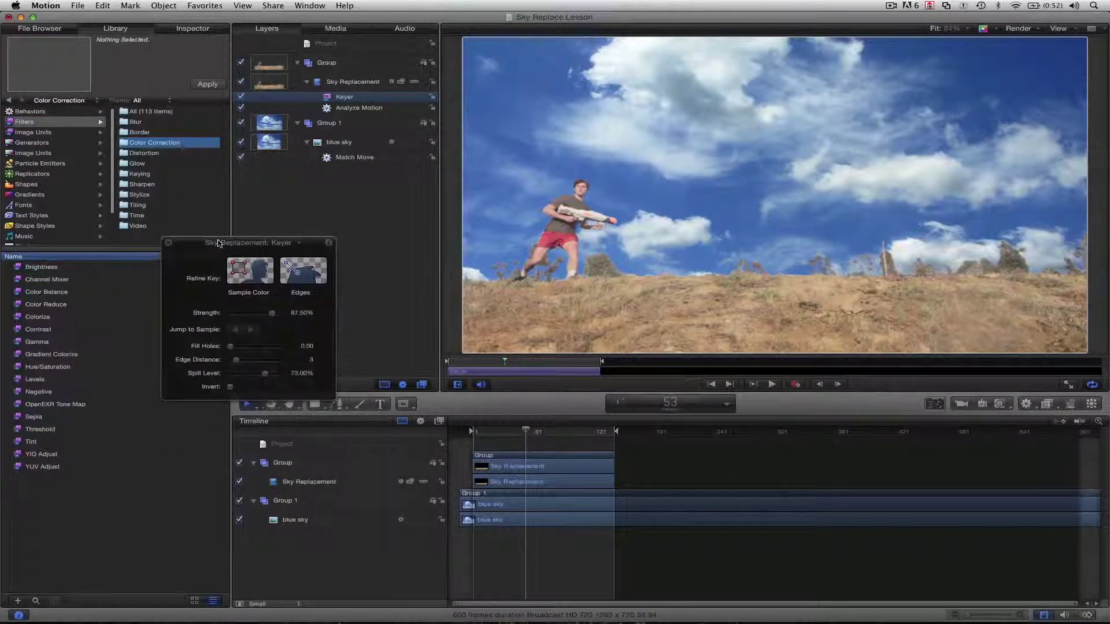
click(48, 367)
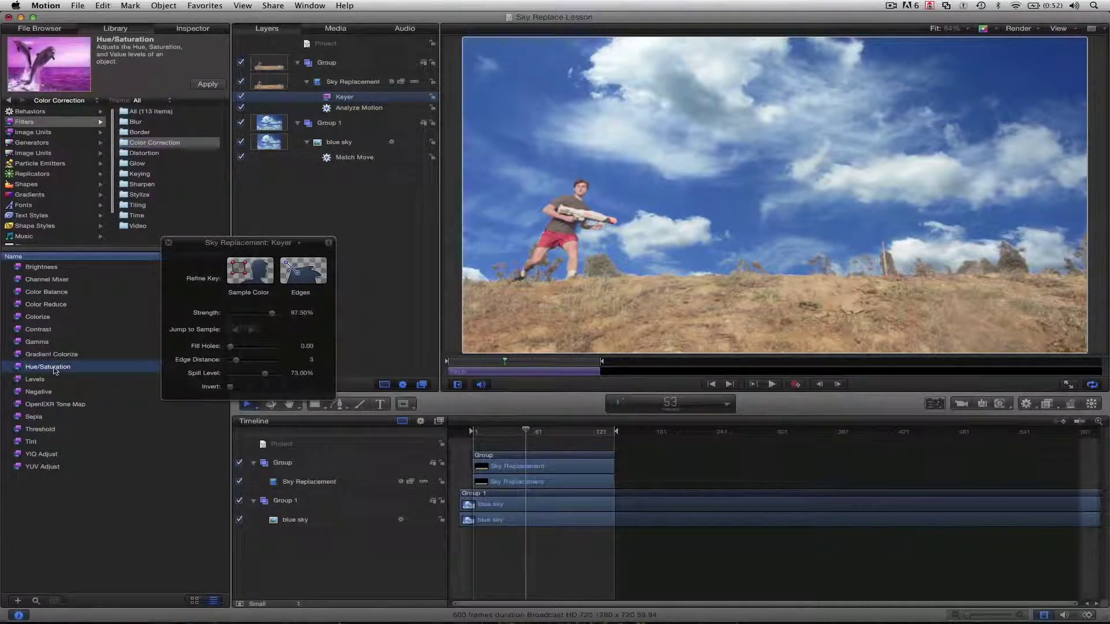
drag(54, 368, 344, 145)
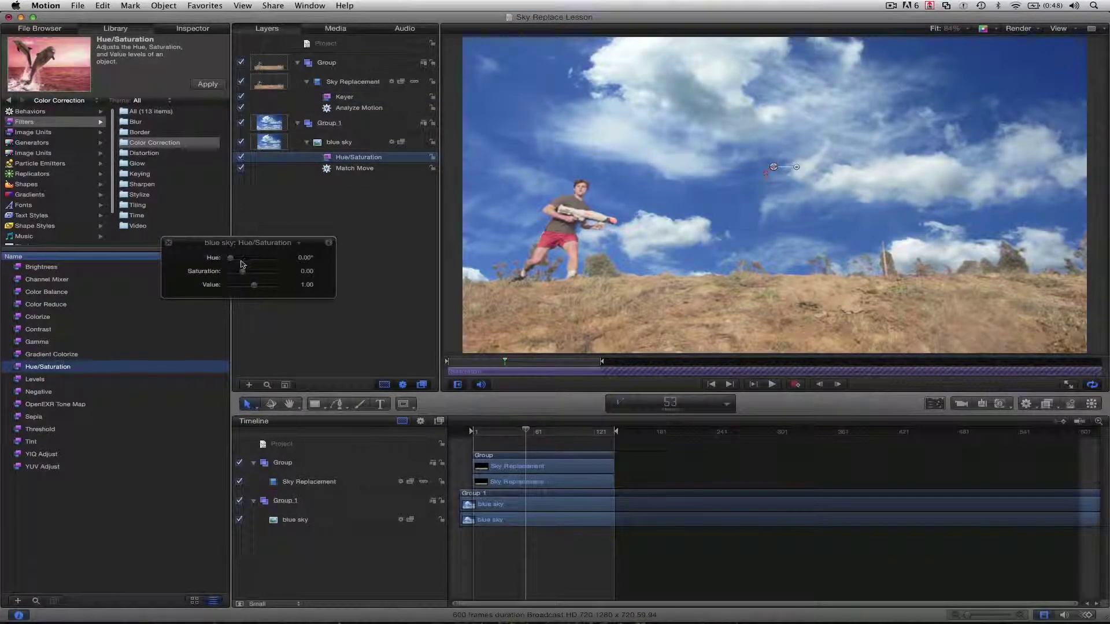
mouse_move(243, 259)
mouse_down()
mouse_move(207, 264)
mouse_move(240, 278)
mouse_up()
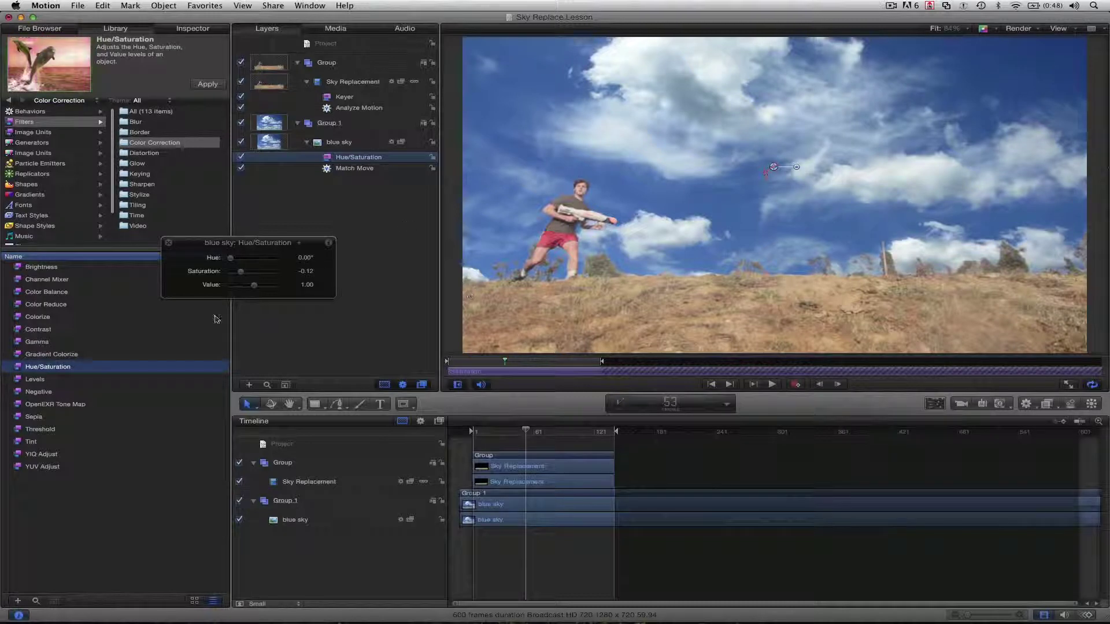
Add the Levels filter to the blue sky image and brighten its RGB midtones to 1.3.
click(35, 380)
drag(34, 382, 360, 146)
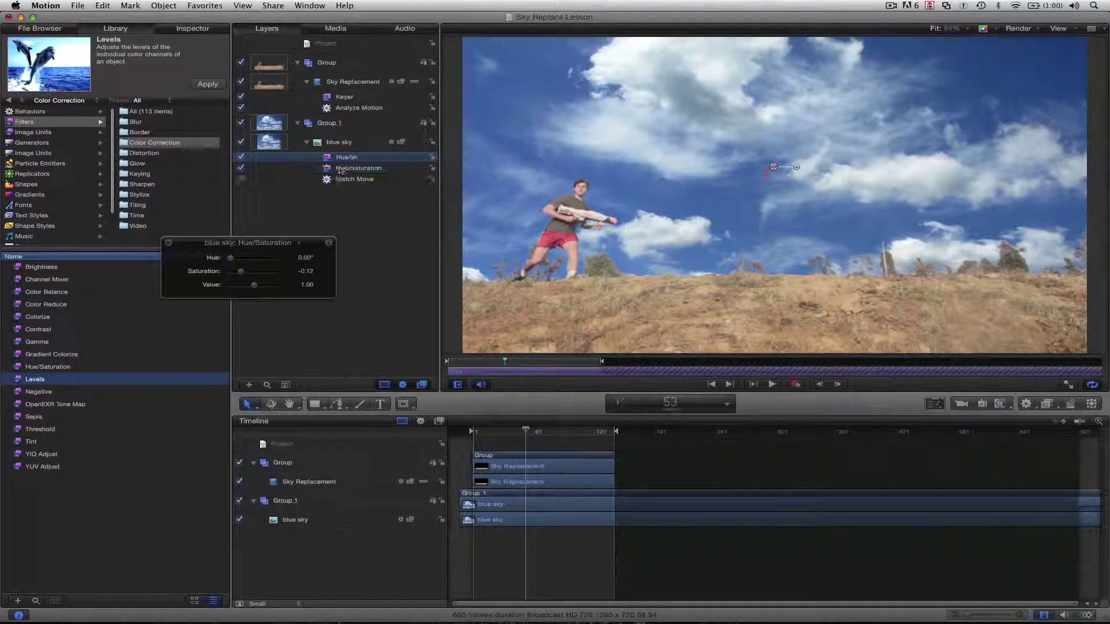
click(196, 30)
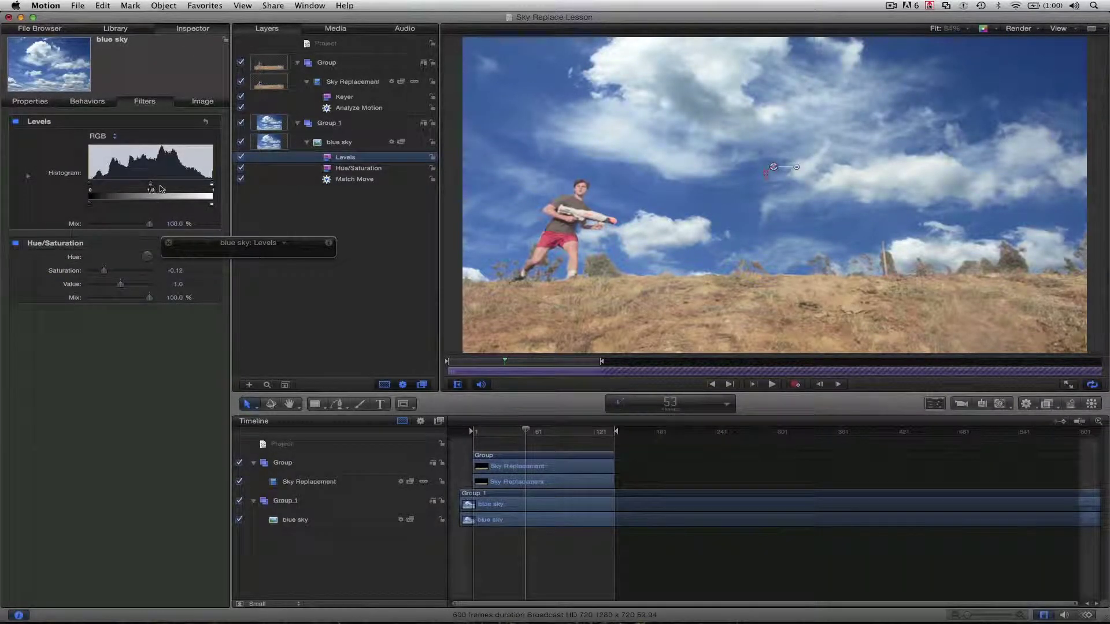
click(160, 186)
drag(161, 188, 142, 189)
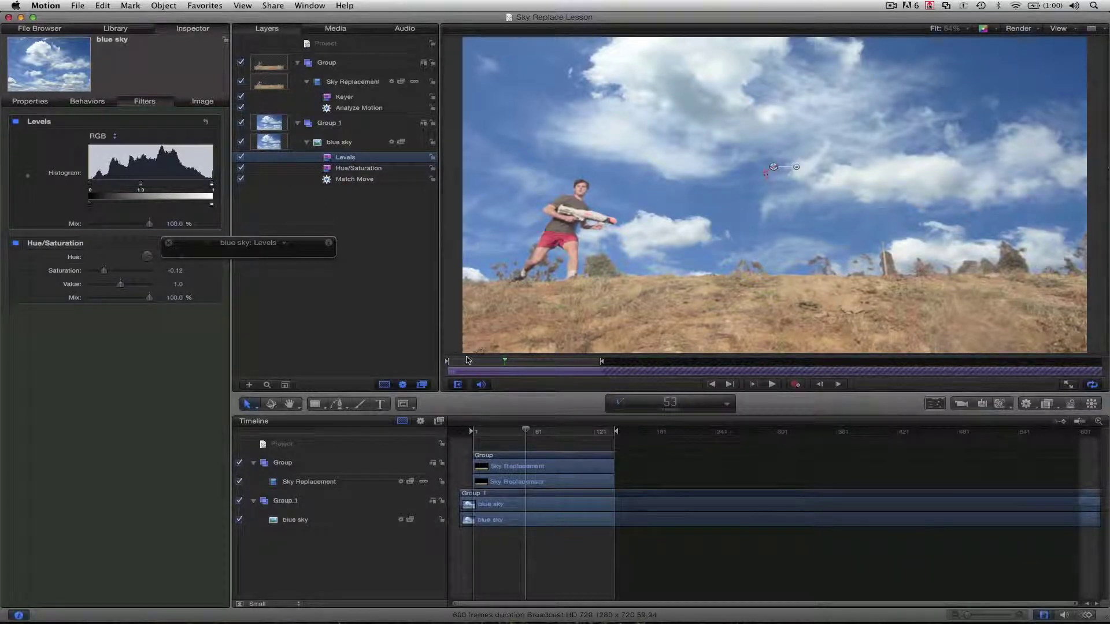
Go to frame 92 in mid-jump and toggle the Keyer filter off and on to compare the original and replaced skies.
drag(505, 361, 547, 362)
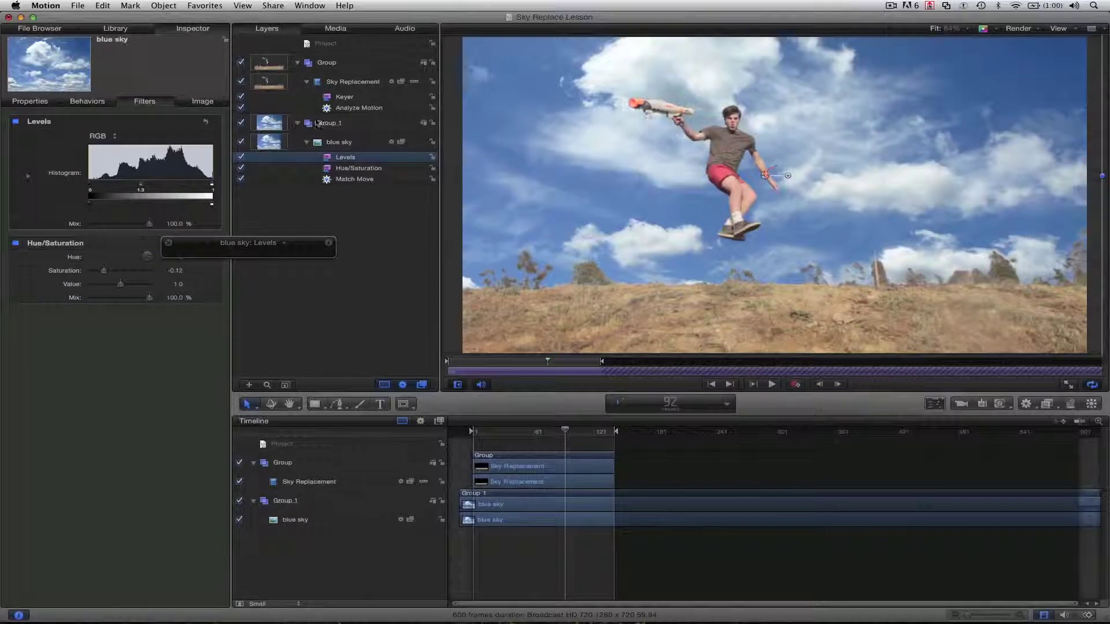
click(241, 96)
click(241, 96)
click(241, 97)
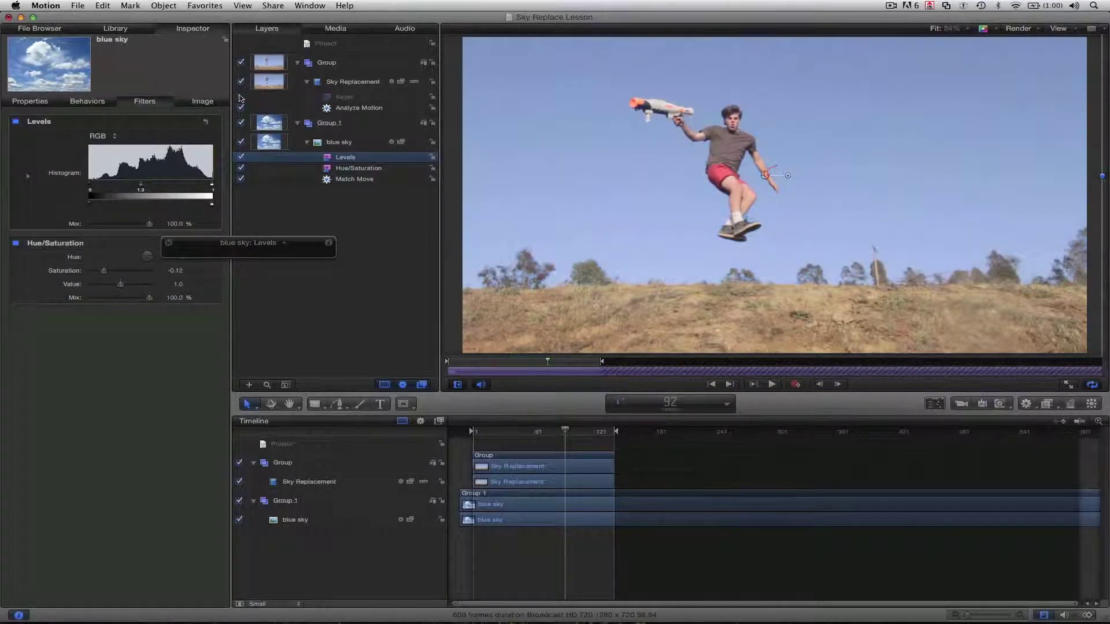
click(241, 97)
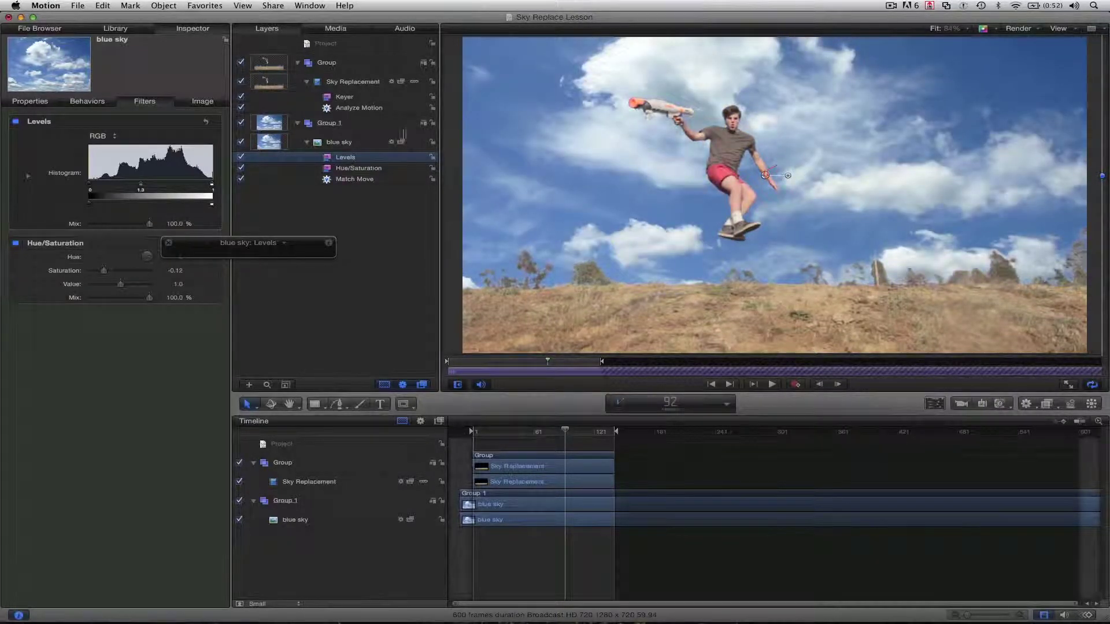